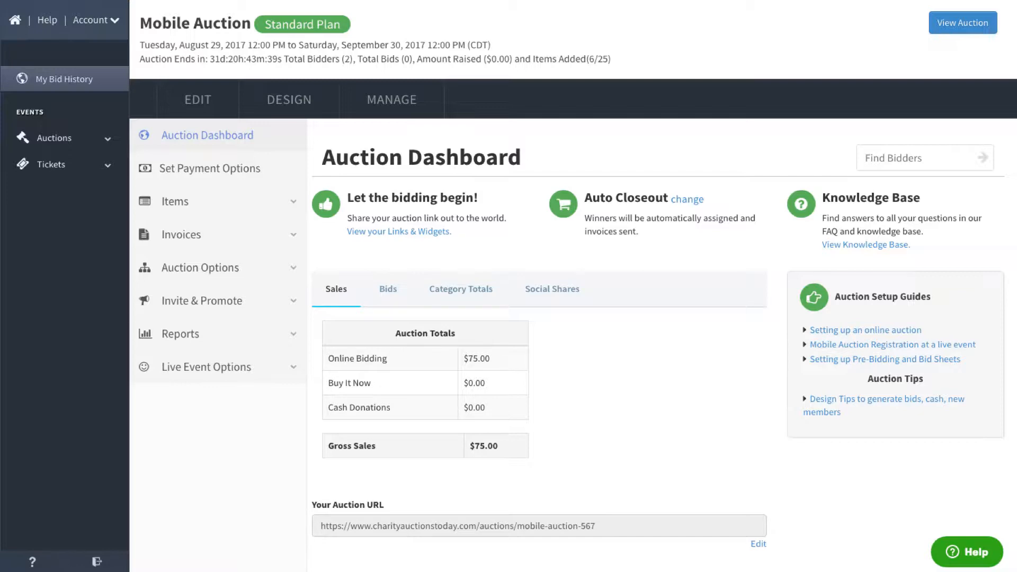
# Step: Open the list of all auction items and show it in the categories view
pyautogui.click(290, 203)
pyautogui.click(169, 240)
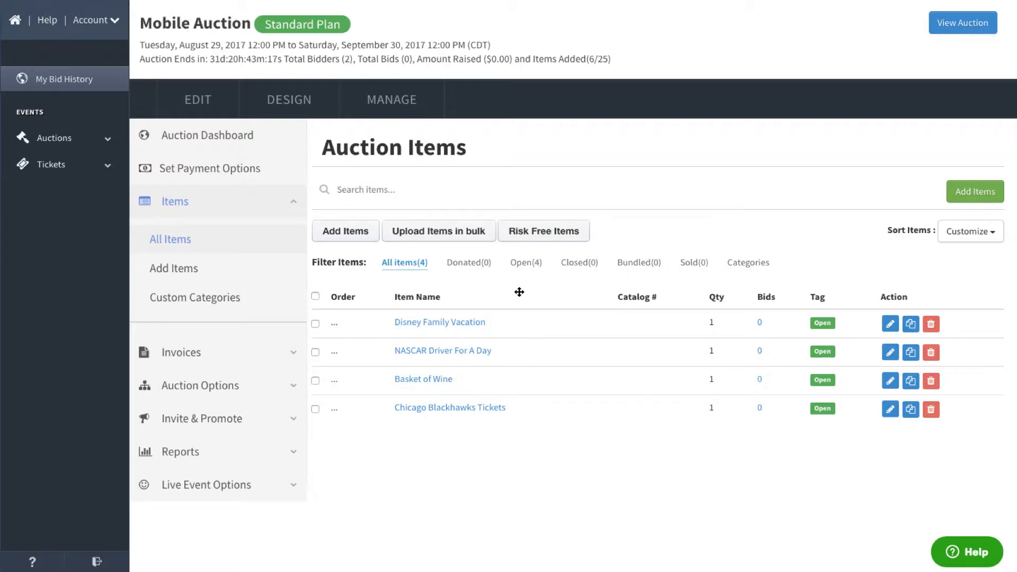
pyautogui.click(748, 263)
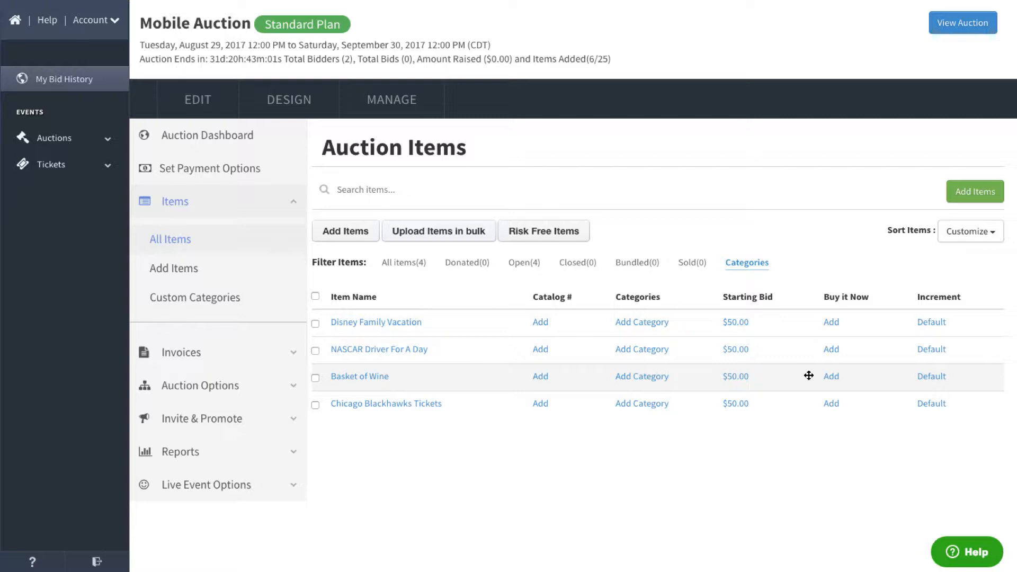
# Step: Assign the categories Sports Memorabilia and Health & Fitness to the Disney Family Vacation item and save
pyautogui.click(640, 323)
pyautogui.click(547, 143)
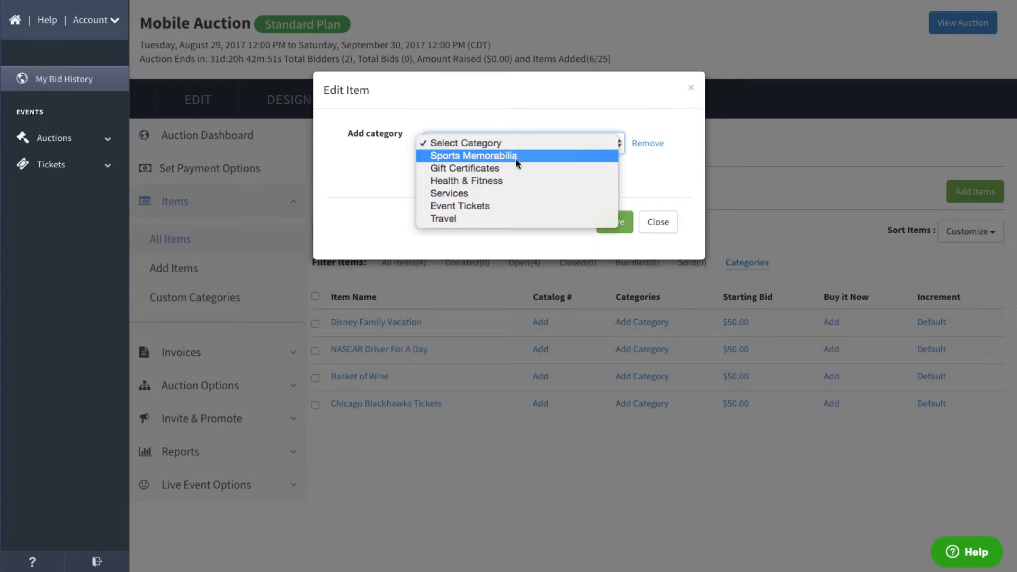
pyautogui.click(516, 157)
pyautogui.click(442, 168)
pyautogui.click(460, 172)
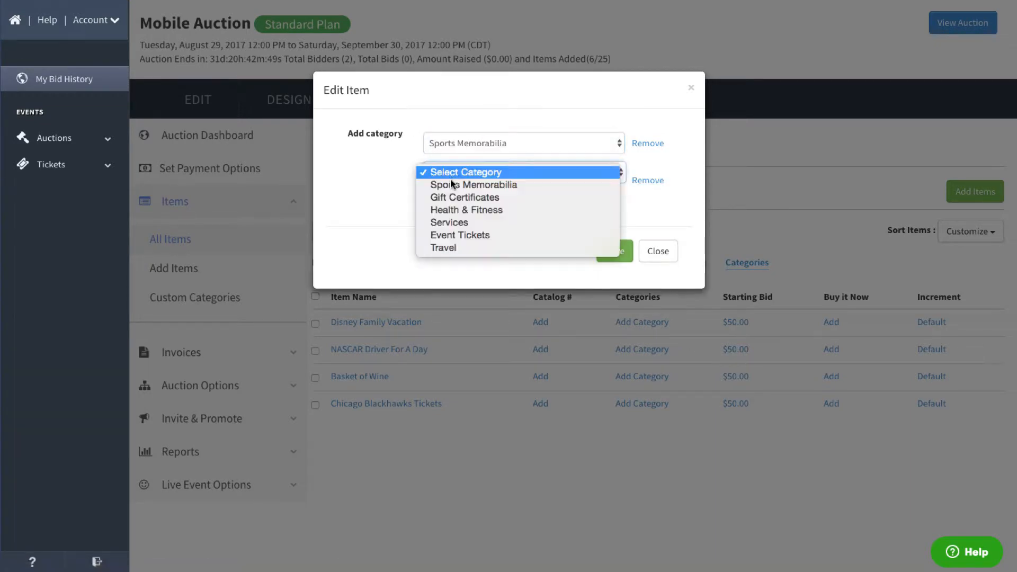
pyautogui.click(453, 211)
pyautogui.click(598, 248)
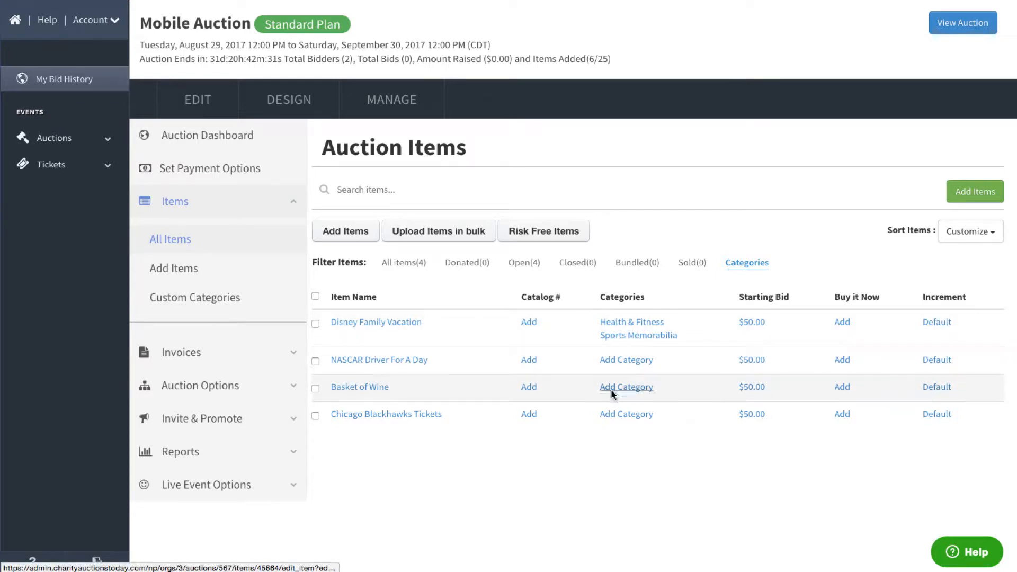
# Step: Set a custom bid increment of $25 for the NASCAR Driver For A Day item and save
pyautogui.click(936, 360)
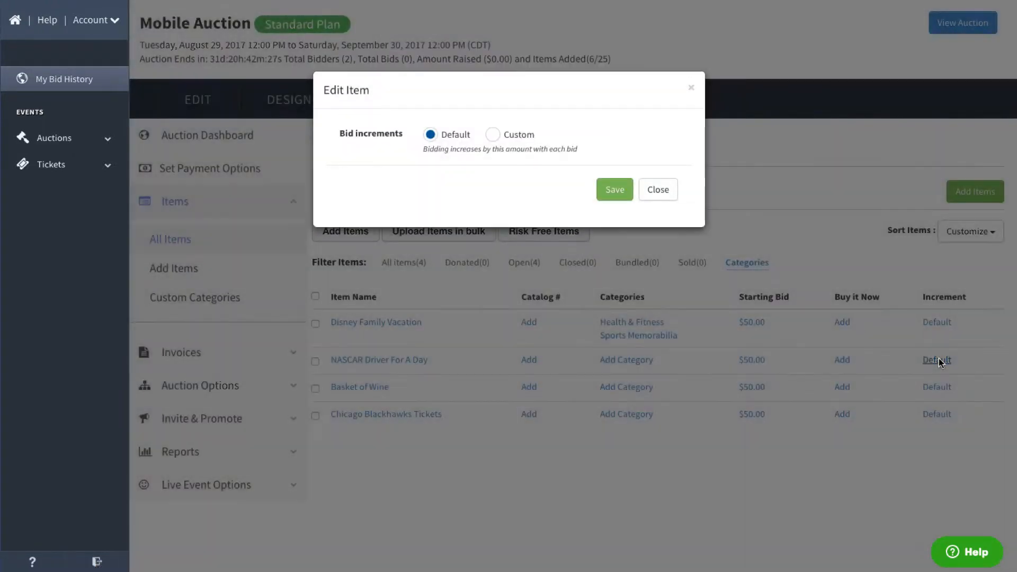
pyautogui.click(492, 136)
pyautogui.click(479, 172)
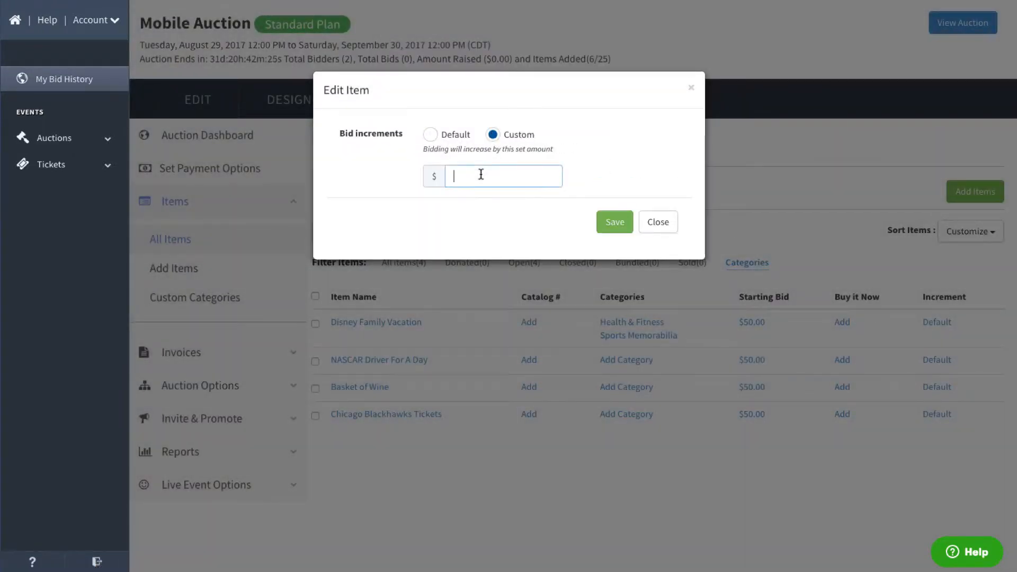
pyautogui.write('25')
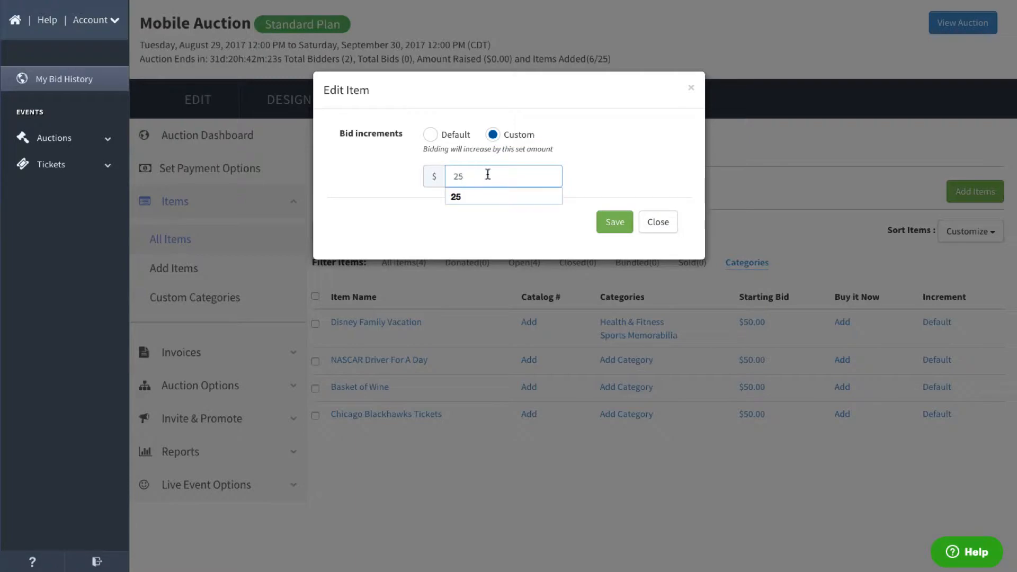
pyautogui.click(613, 221)
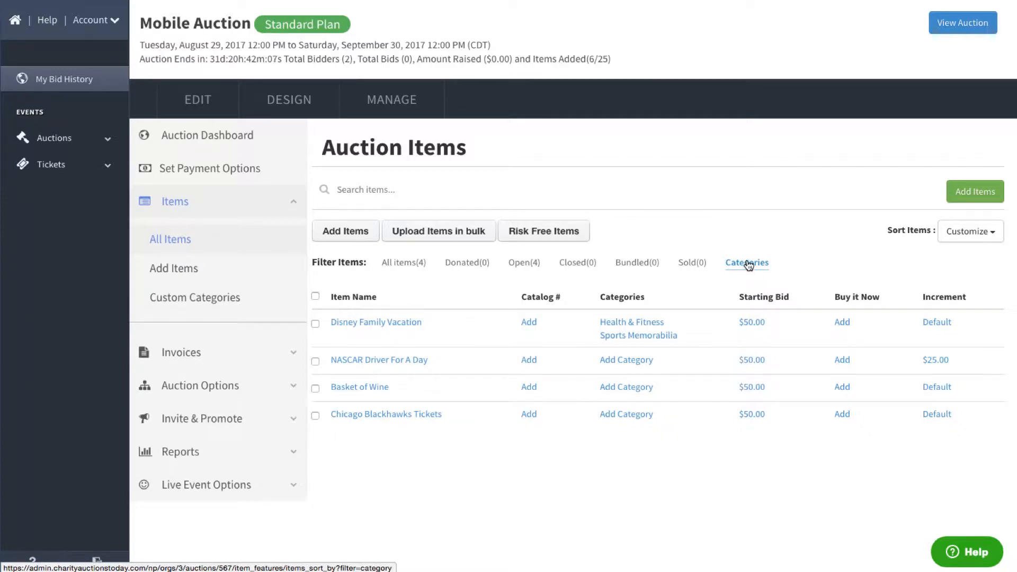
# Step: Return to the full item list, select all four items and open them for bulk editing
pyautogui.click(404, 262)
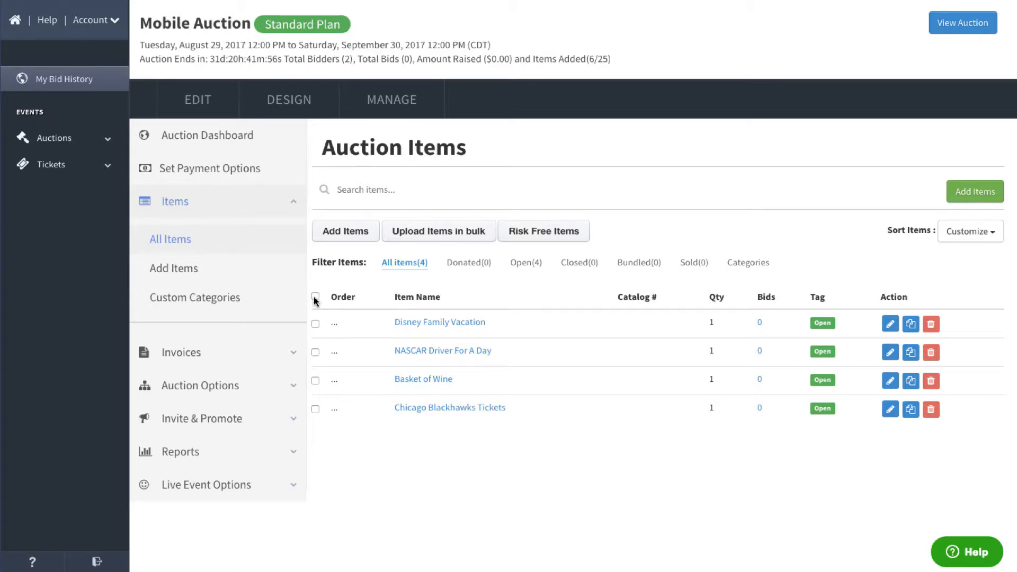
pyautogui.click(315, 323)
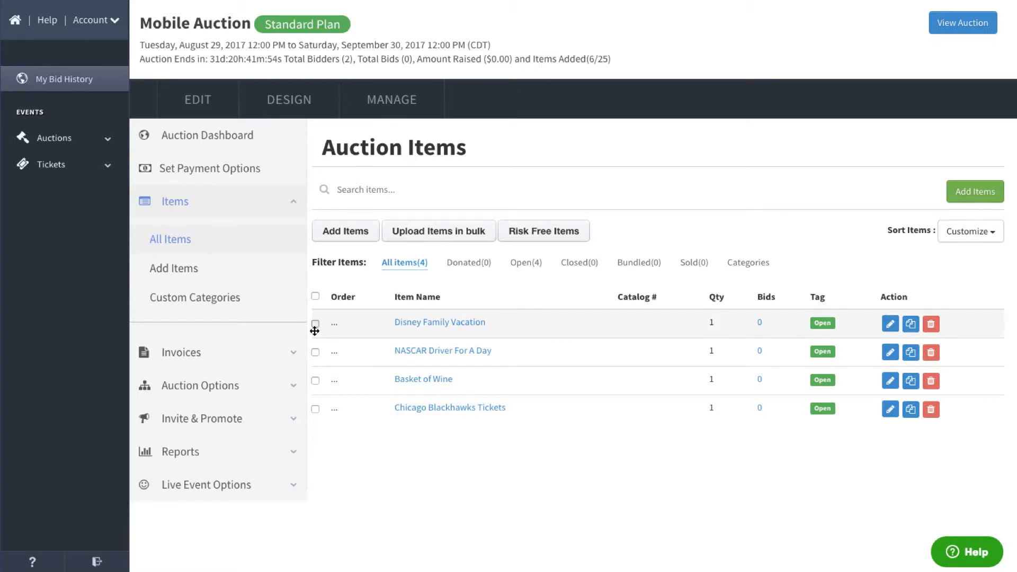
pyautogui.click(315, 352)
pyautogui.click(315, 296)
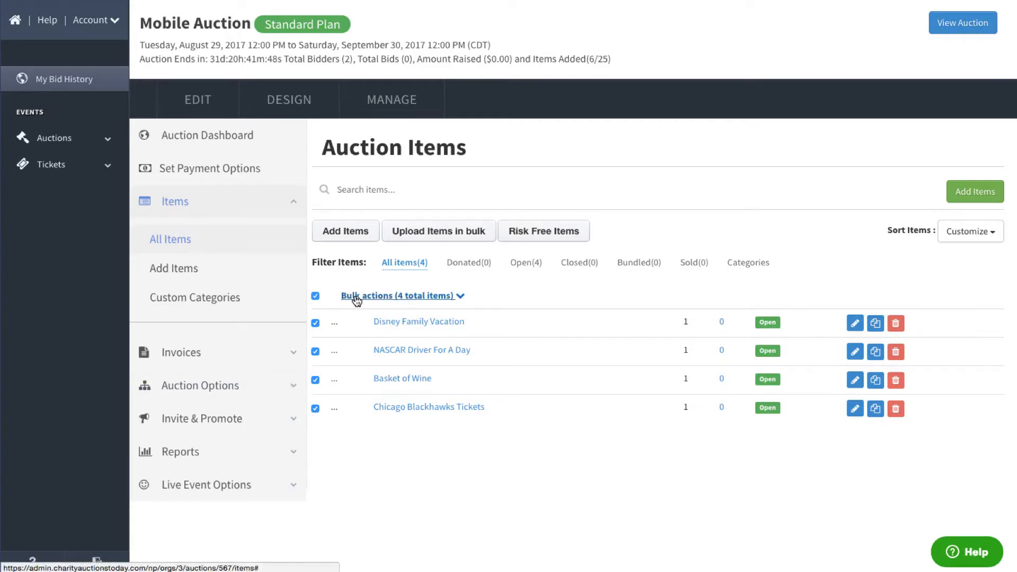
pyautogui.click(432, 300)
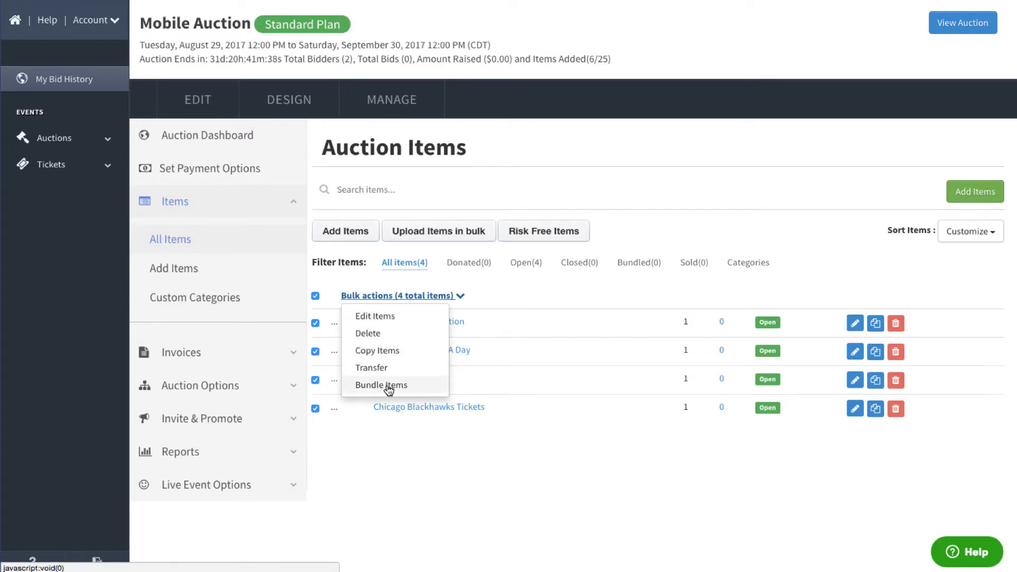
pyautogui.click(380, 317)
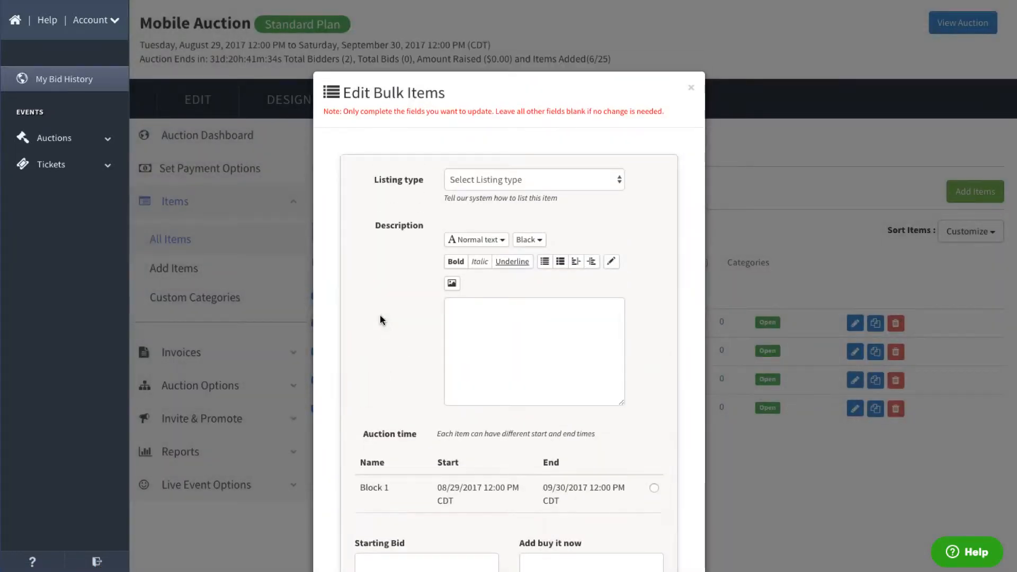
# Step: Examine the bulk edit fields, including listing type, auction time, starting bid, blind bid, bid increments and popcorn bidding
pyautogui.click(468, 178)
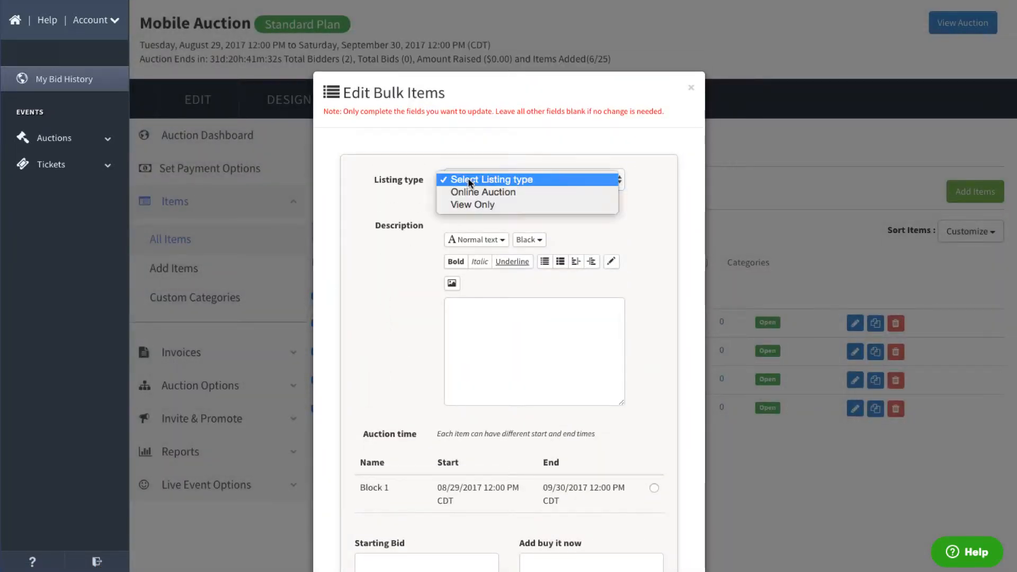
pyautogui.click(377, 227)
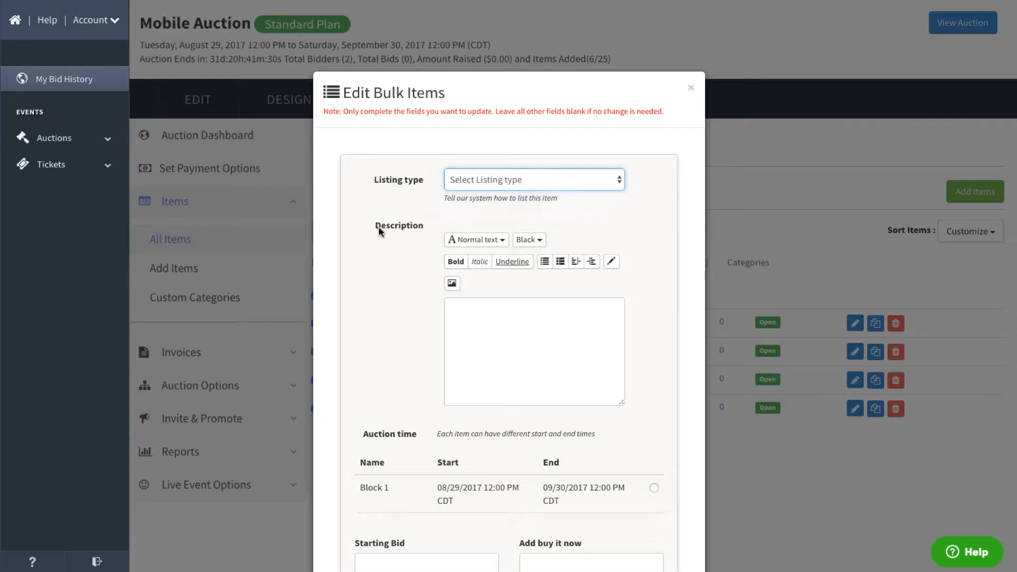
pyautogui.scroll(-2, 387, 238)
pyautogui.scroll(-3, 374, 247)
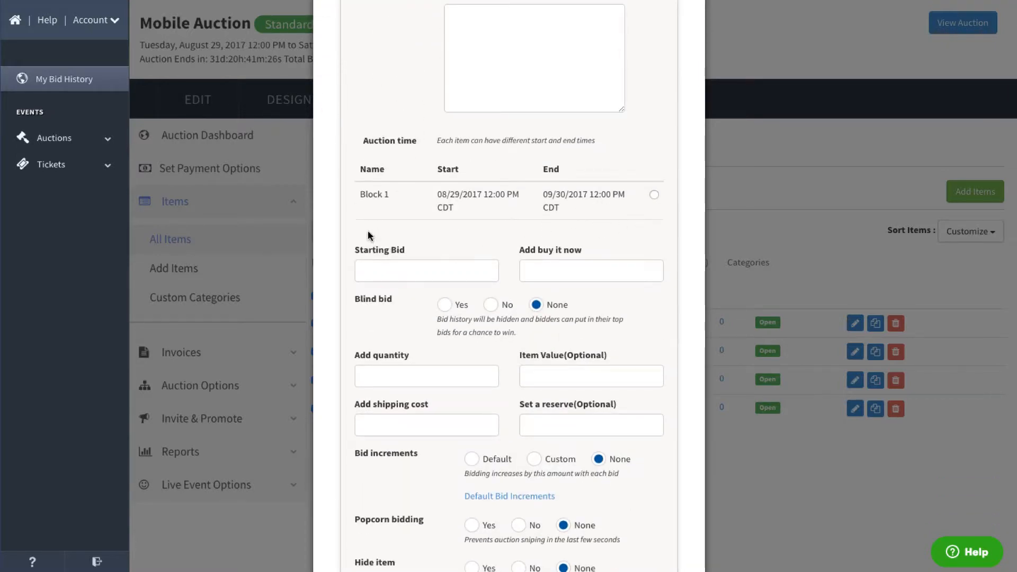
pyautogui.scroll(-1, 367, 233)
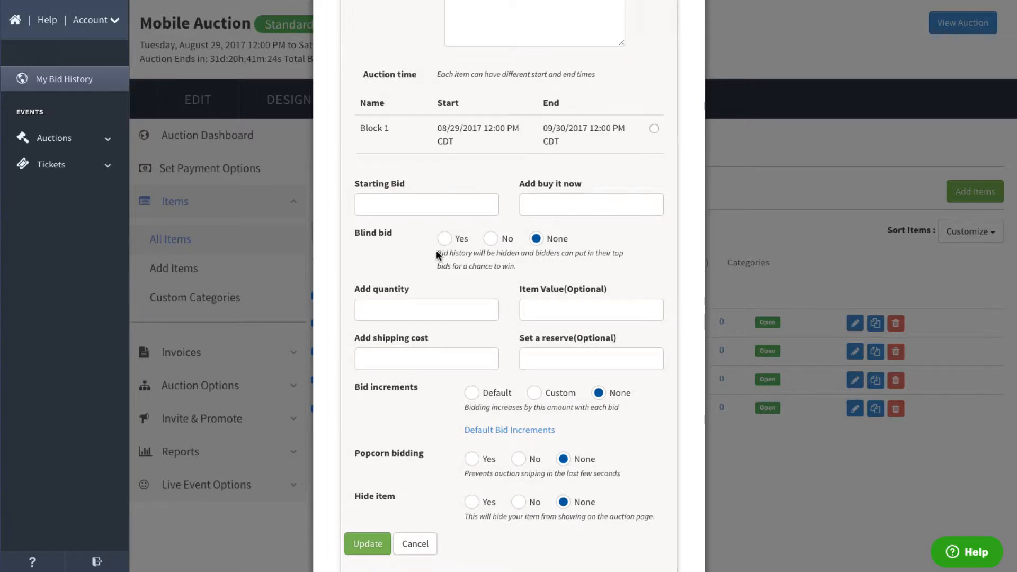
pyautogui.scroll(-1, 390, 254)
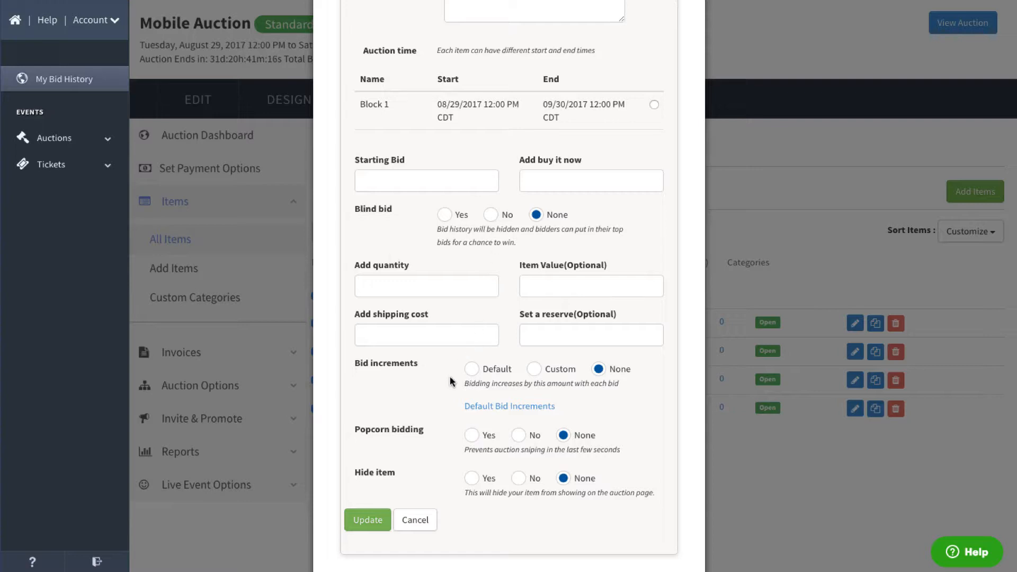
pyautogui.scroll(2, 466, 365)
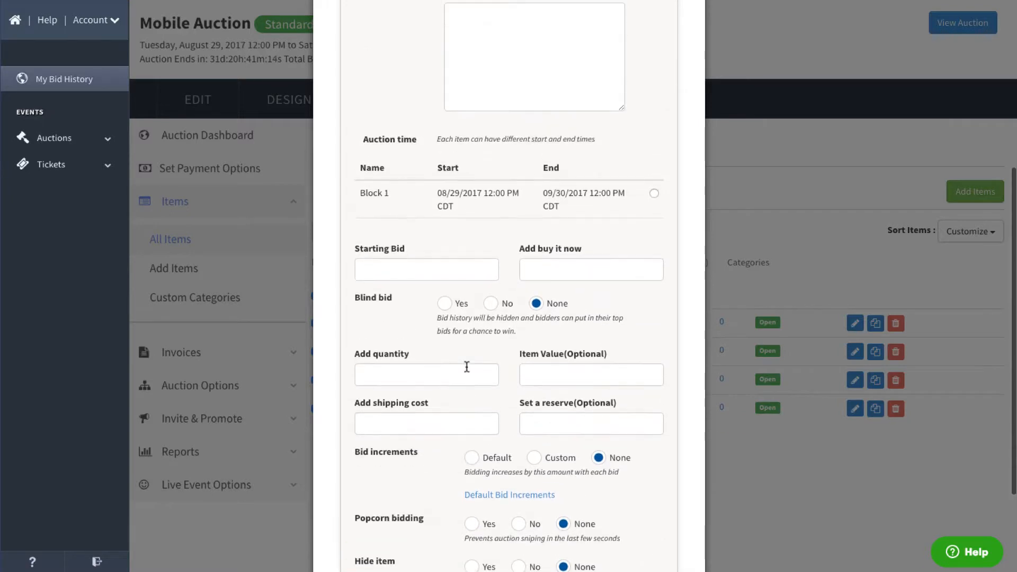
pyautogui.scroll(-2, 426, 408)
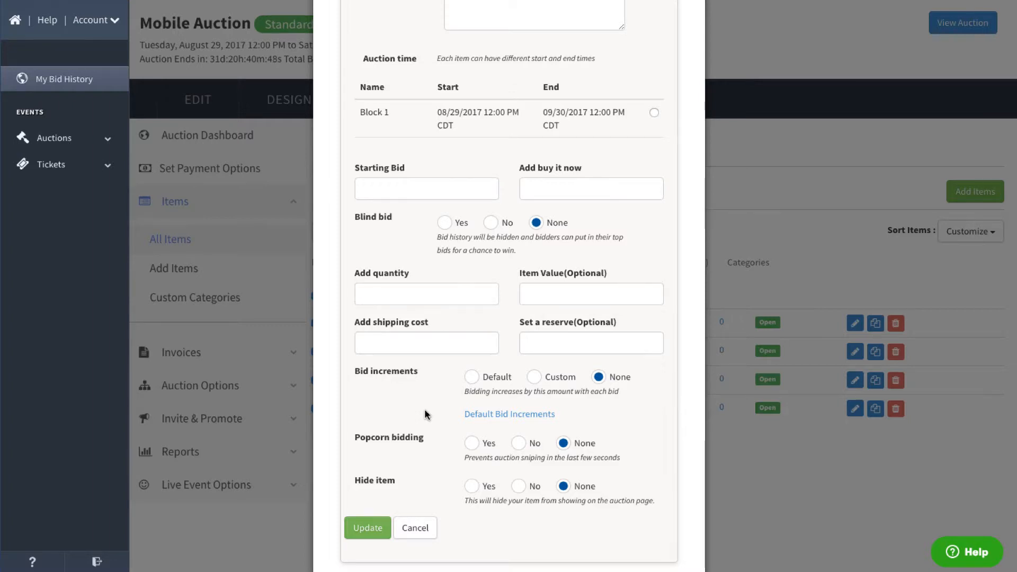
# Step: Try to set popcorn bidding to Yes for all four items, and leave the bulk editor with the items deselected
pyautogui.click(471, 442)
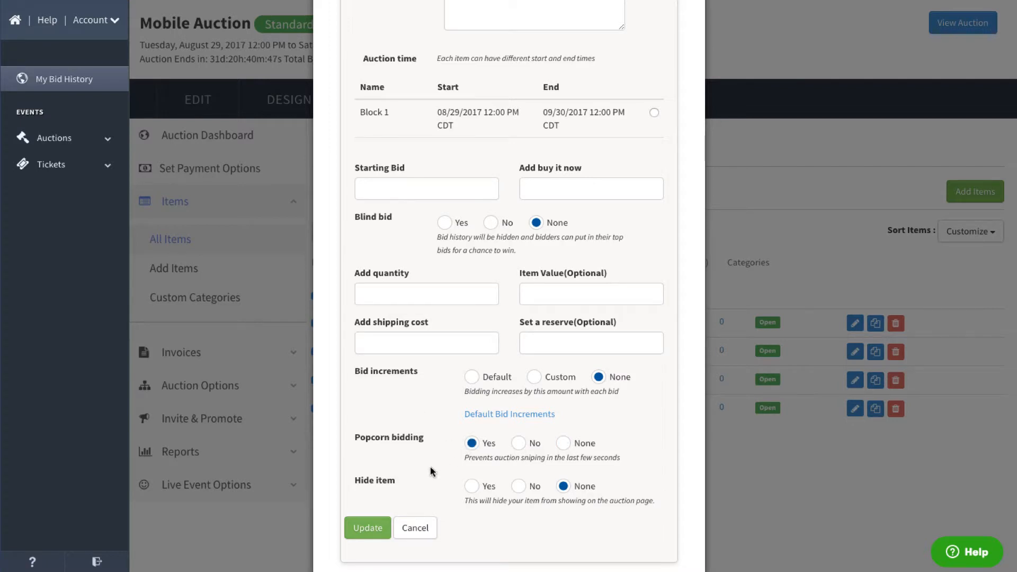
pyautogui.click(375, 532)
pyautogui.scroll(7, 682, 143)
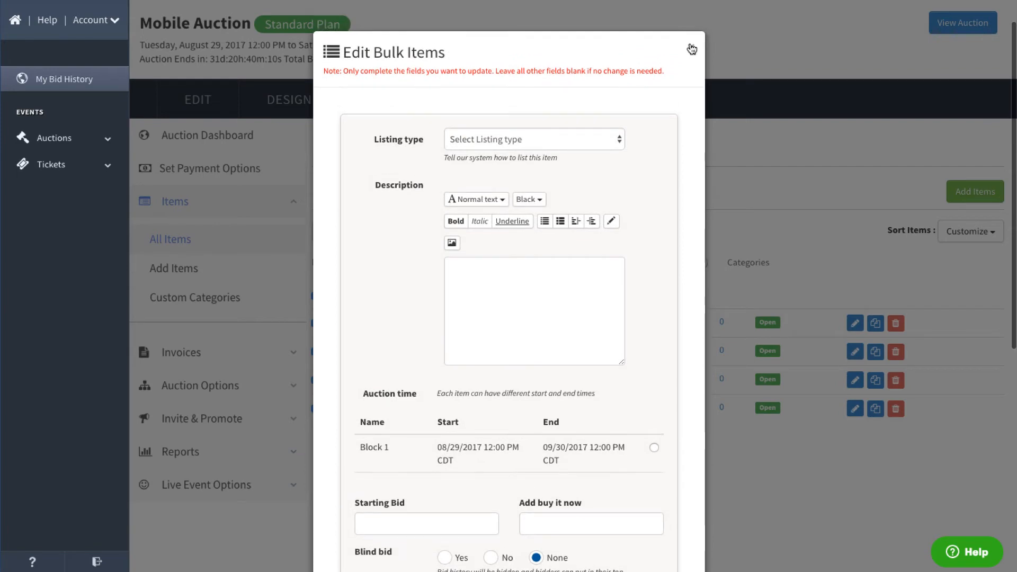
pyautogui.click(691, 48)
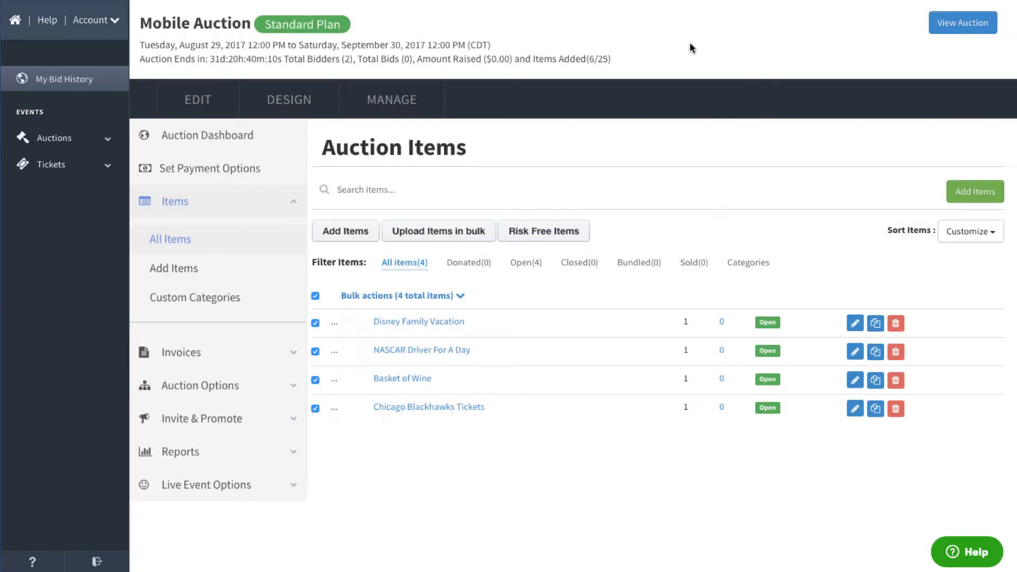
pyautogui.click(314, 296)
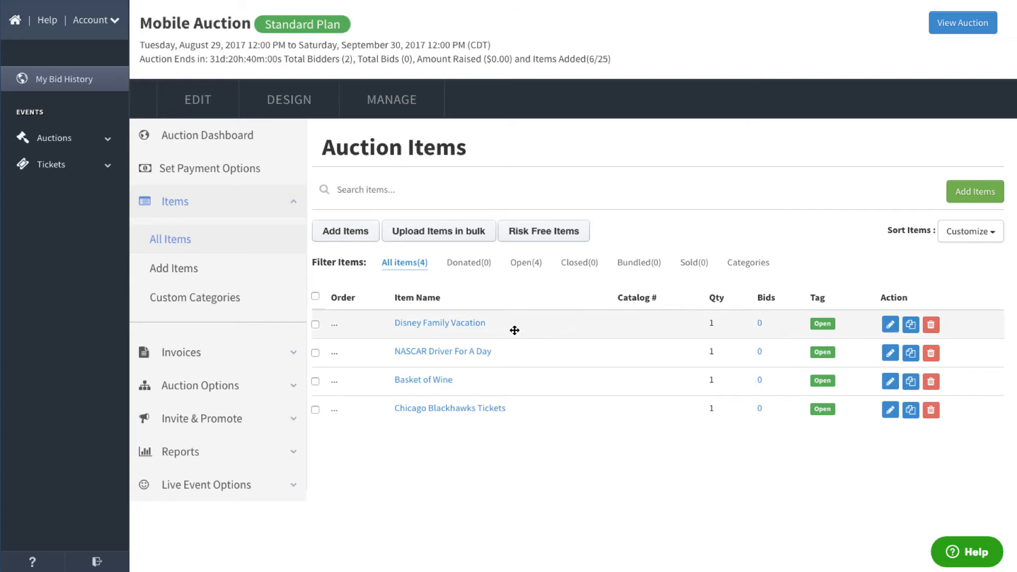
# Step: Change the listing type of the Disney Family Vacation item to View Only and save the item
pyautogui.click(447, 327)
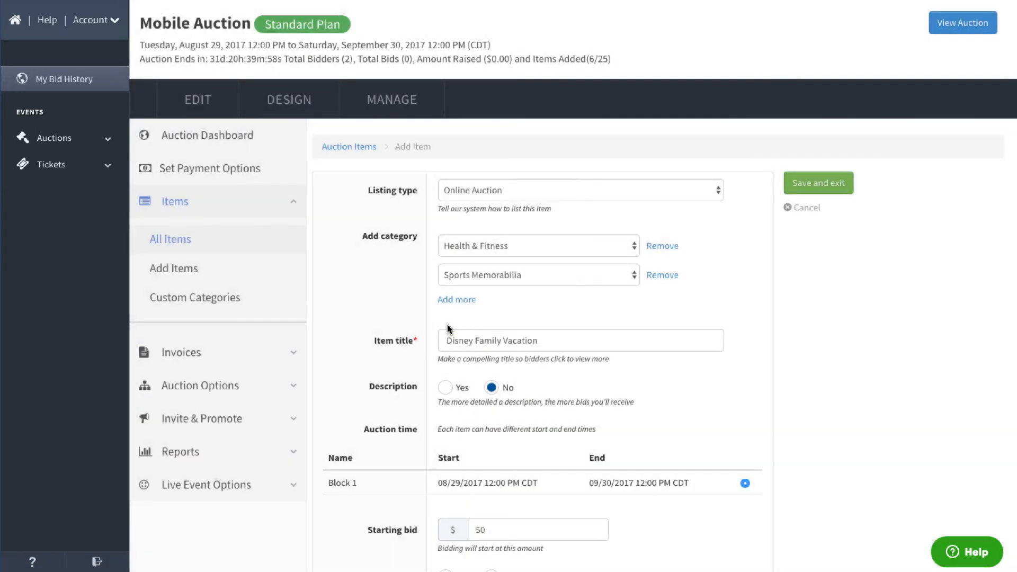
pyautogui.click(496, 196)
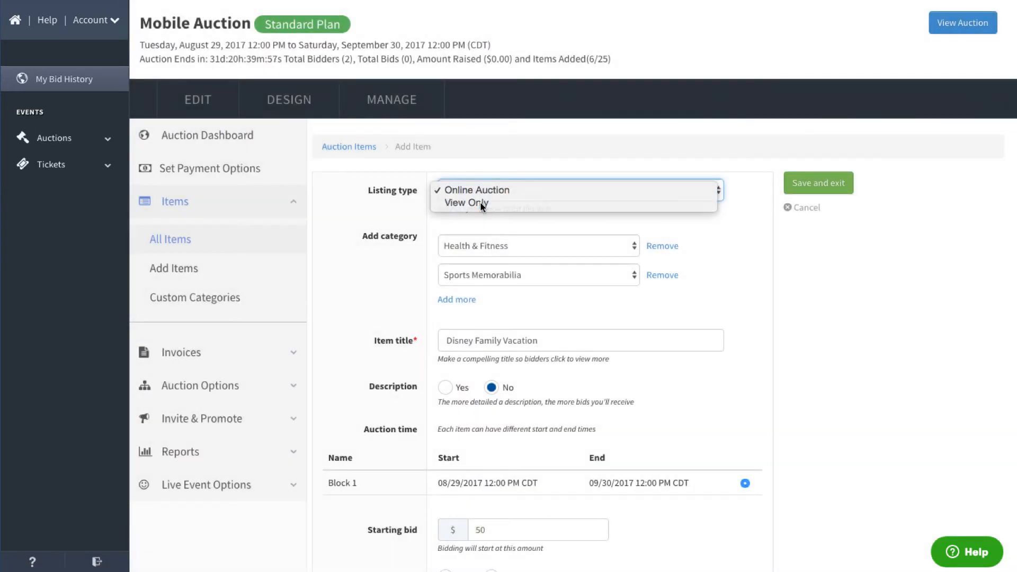
pyautogui.click(479, 202)
pyautogui.click(818, 183)
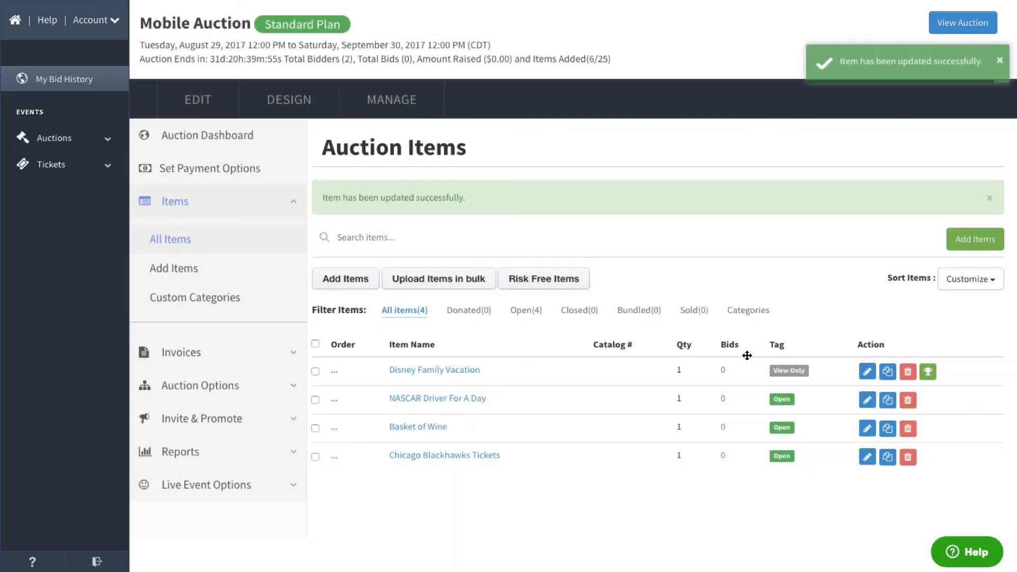